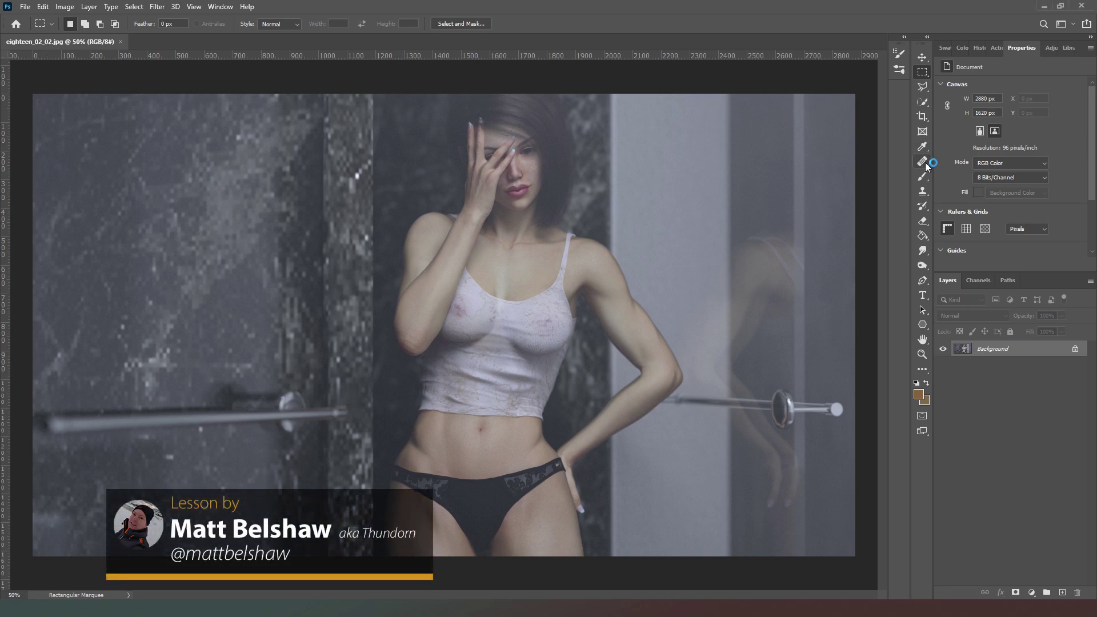
Step: Select the Spot Healing Brush and zoom in on the woman's face
{"action": "left_click", "coordinate": [923, 162]}
{"action": "left_click", "coordinate": [971, 164]}
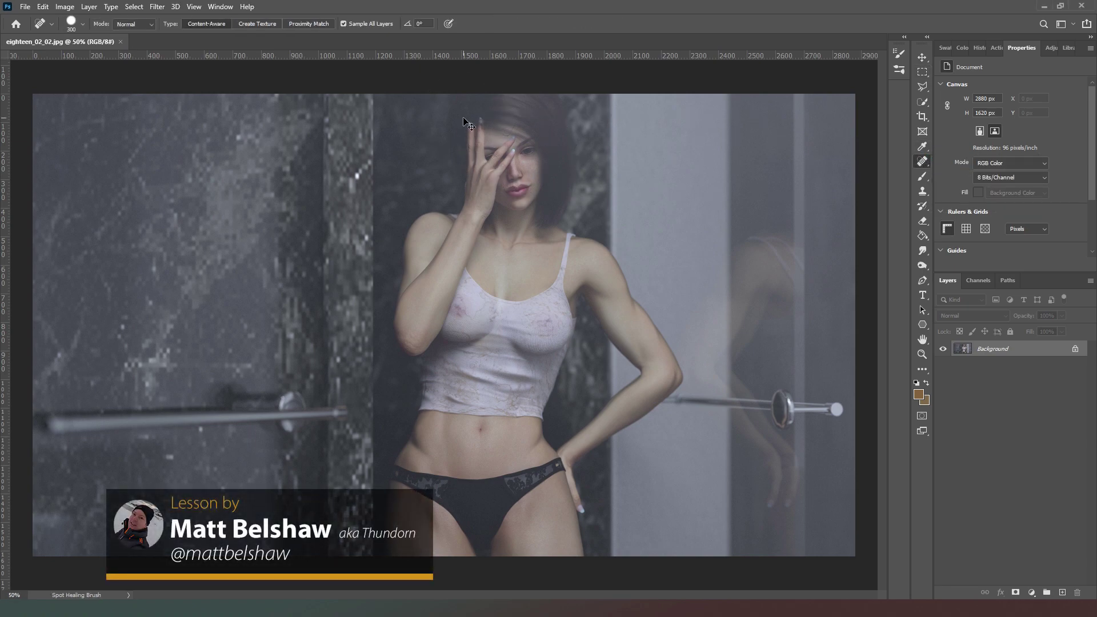
{"action": "key", "text": "ctrl+plus"}
{"action": "key", "text": "ctrl+plus"}
{"action": "key", "text": "ctrl+plus"}
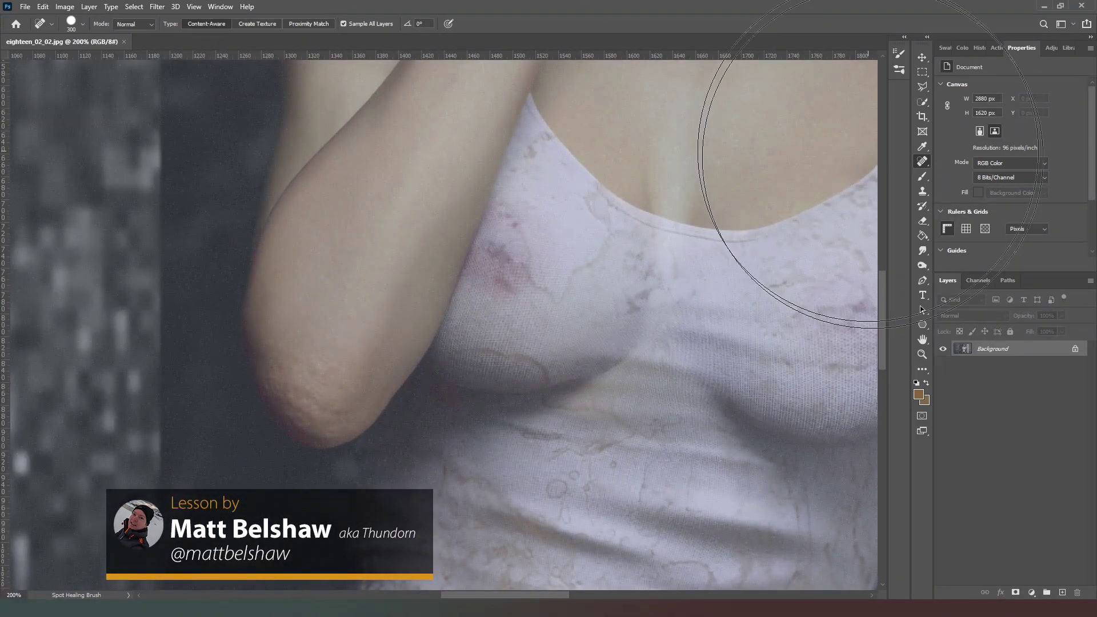
{"action": "left_click_drag", "start_coordinate": [676, 269], "coordinate": [726, 337]}
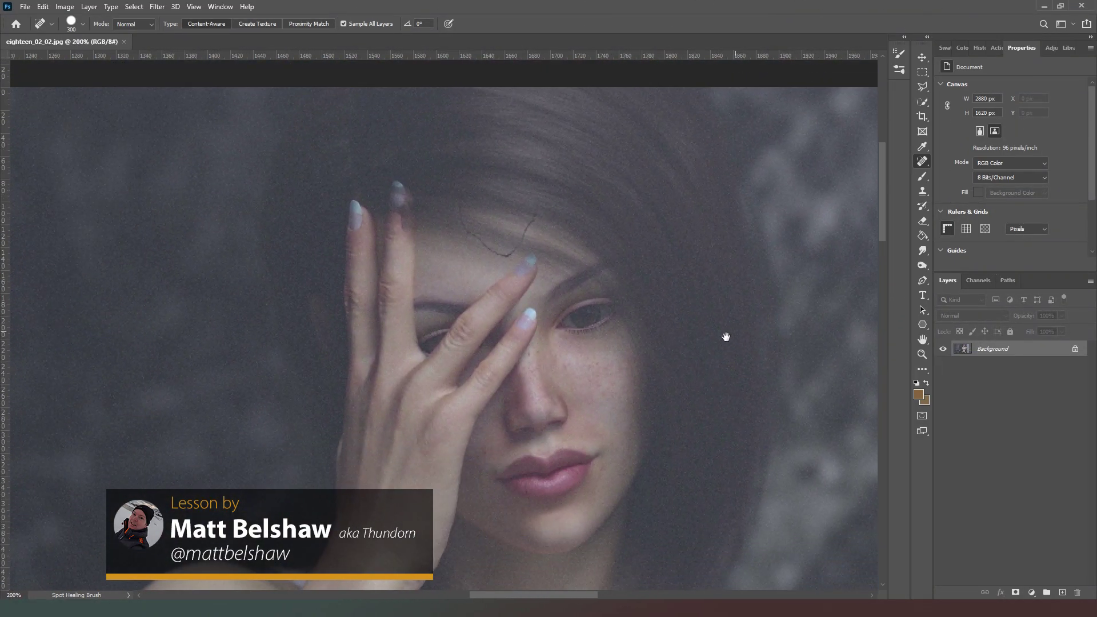
Step: Reduce the brush size to 30 and heal the dark line across the forehead
{"action": "key", "text": "bracketleft"}
{"action": "key", "text": "bracketleft"}
{"action": "key", "text": "bracketleft"}
{"action": "key", "text": "bracketleft"}
{"action": "key", "text": "bracketleft"}
{"action": "key", "text": "bracketleft"}
{"action": "key", "text": "bracketleft"}
{"action": "key", "text": "bracketleft"}
{"action": "key", "text": "bracketleft"}
{"action": "key", "text": "bracketleft"}
{"action": "key", "text": "bracketleft"}
{"action": "key", "text": "bracketleft"}
{"action": "key", "text": "bracketleft"}
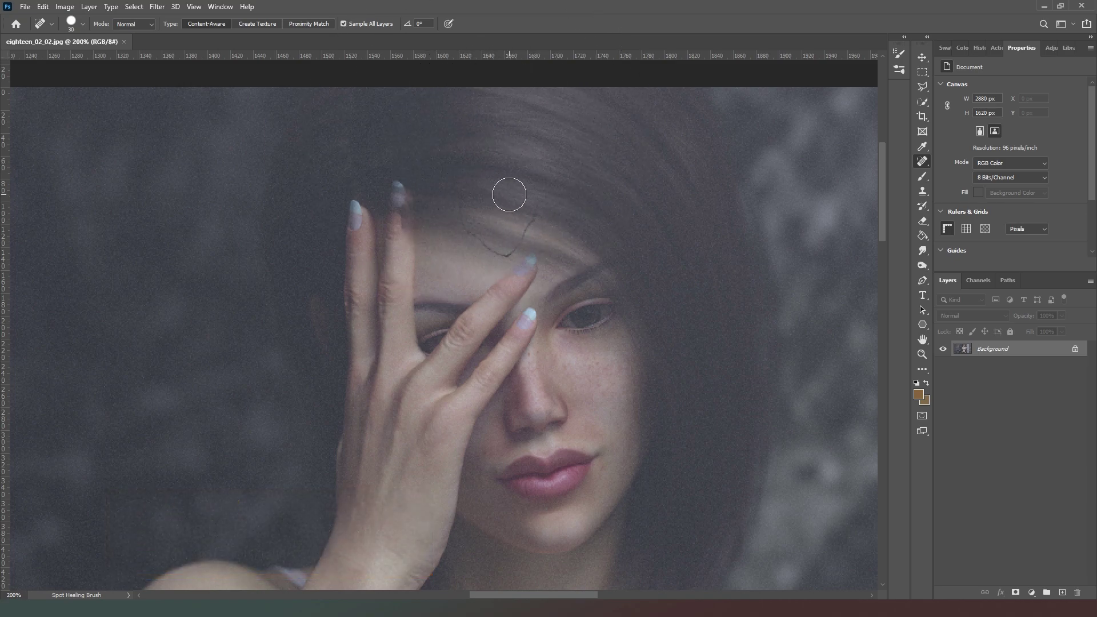
{"action": "key", "text": "bracketleft"}
{"action": "key", "text": "bracketleft"}
{"action": "key", "text": "bracketleft"}
{"action": "key", "text": "bracketleft"}
{"action": "key", "text": "bracketleft"}
{"action": "key", "text": "bracketleft"}
{"action": "left_click_drag", "start_coordinate": [472, 238], "coordinate": [485, 246]}
{"action": "left_click_drag", "start_coordinate": [534, 220], "coordinate": [497, 255]}
{"action": "left_click_drag", "start_coordinate": [611, 412], "coordinate": [451, 189]}
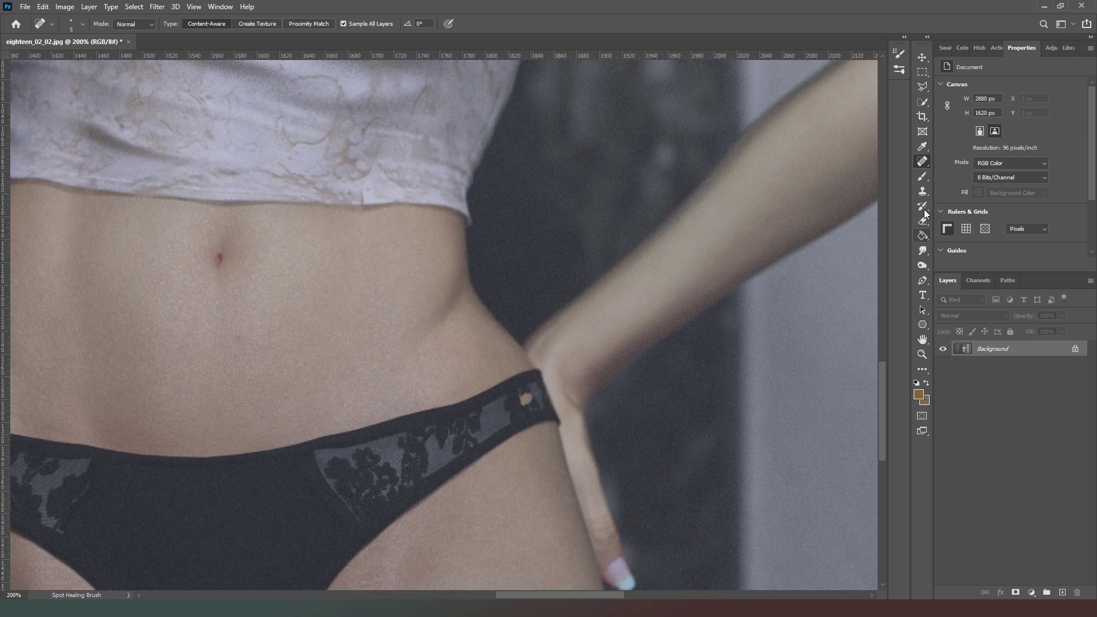
Step: Switch to the Clone Stamp, try dabs on the waistband hole, undo, and set the brush to 30
{"action": "left_click", "coordinate": [923, 175]}
{"action": "left_click", "coordinate": [922, 191]}
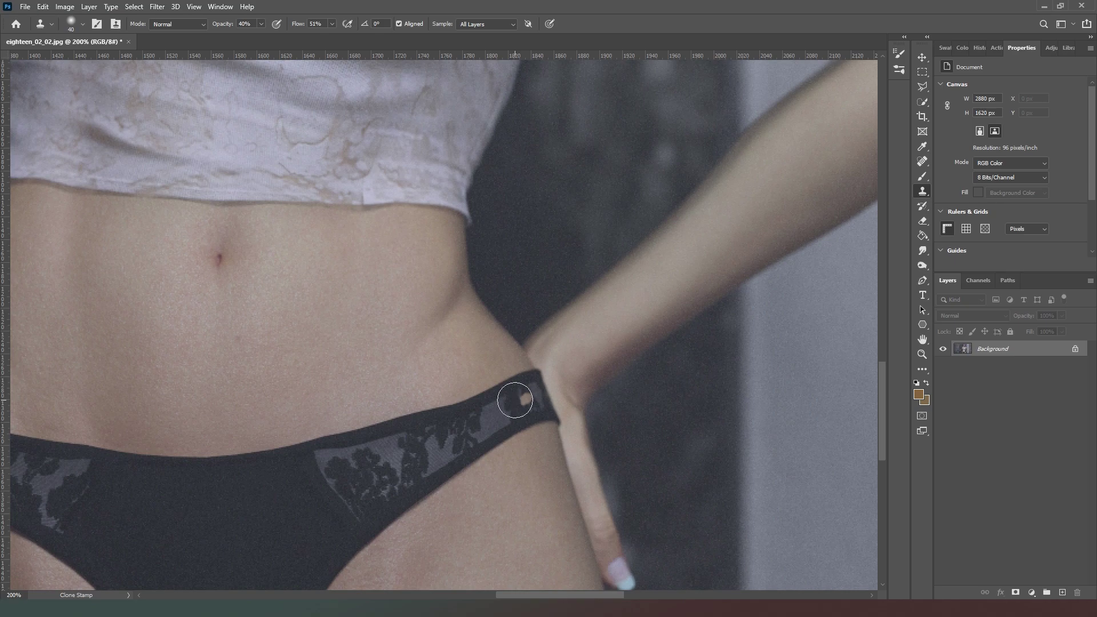
{"action": "left_click", "coordinate": [528, 398]}
{"action": "left_click", "coordinate": [527, 399]}
{"action": "key", "text": "bracketleft"}
{"action": "key", "text": "bracketleft"}
{"action": "left_click", "coordinate": [529, 398]}
{"action": "key", "text": "bracketleft"}
{"action": "key", "text": "ctrl+z"}
{"action": "key", "text": "bracketright"}
{"action": "key", "text": "bracketright"}
Step: Sample dark lace and clone it over the bright hole in the waistband
{"action": "left_click", "coordinate": [424, 444], "text": "alt"}
{"action": "left_click", "coordinate": [526, 398]}
{"action": "left_click", "coordinate": [530, 397]}
{"action": "left_click", "coordinate": [530, 397]}
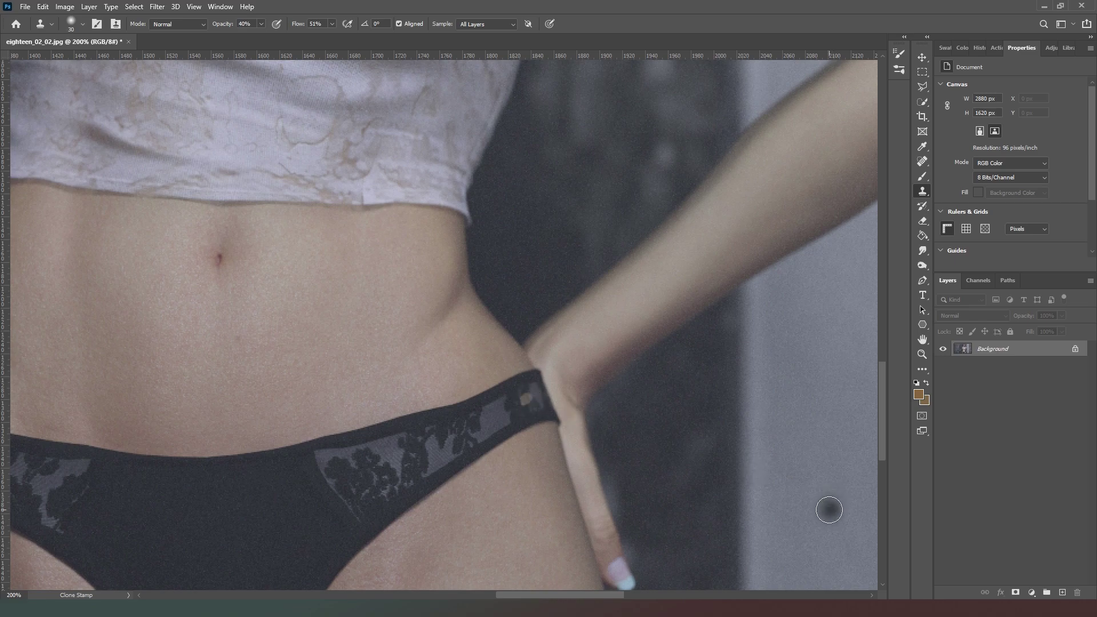
{"action": "left_click", "coordinate": [528, 399]}
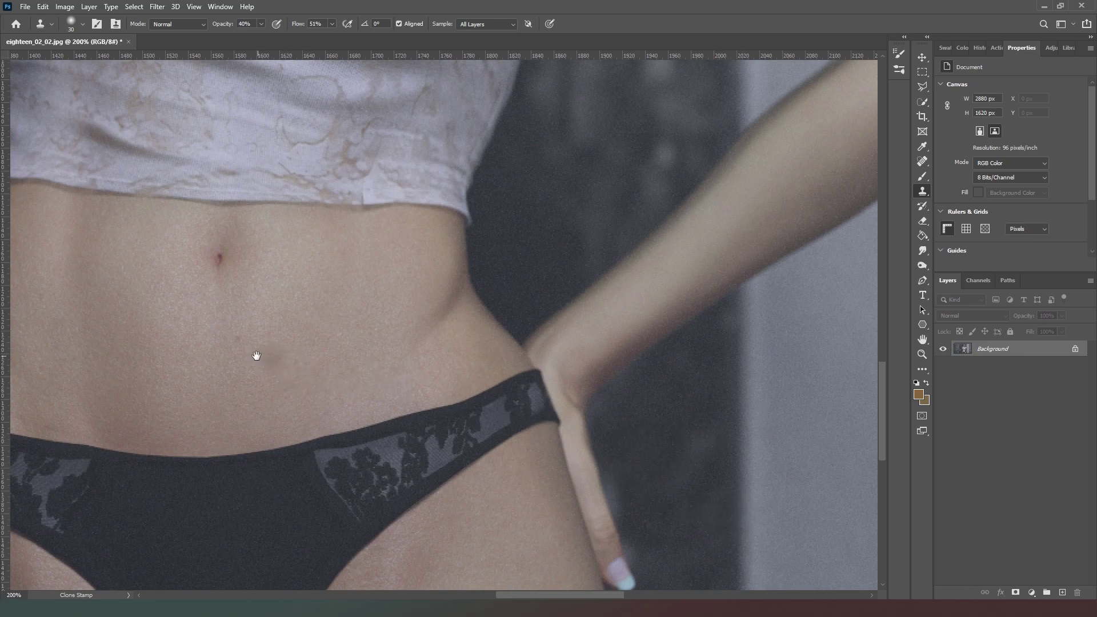
Step: Cover the light spot on the left side of the waistband
{"action": "left_click_drag", "start_coordinate": [257, 358], "coordinate": [695, 341]}
{"action": "left_click", "coordinate": [334, 418]}
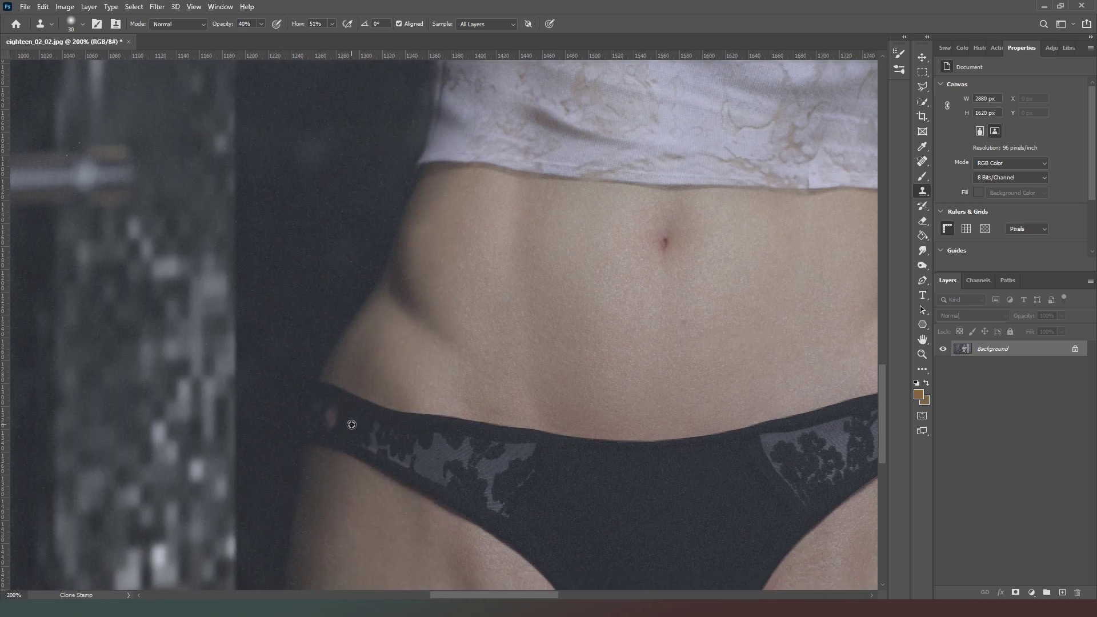
{"action": "left_click", "coordinate": [330, 417]}
{"action": "mouse_move", "coordinate": [696, 507]}
{"action": "left_mouse_down"}
{"action": "mouse_move", "coordinate": [644, 343]}
{"action": "mouse_move", "coordinate": [828, 366]}
{"action": "mouse_move", "coordinate": [571, 171]}
{"action": "mouse_move", "coordinate": [465, 368]}
{"action": "mouse_move", "coordinate": [501, 366]}
{"action": "left_mouse_up"}
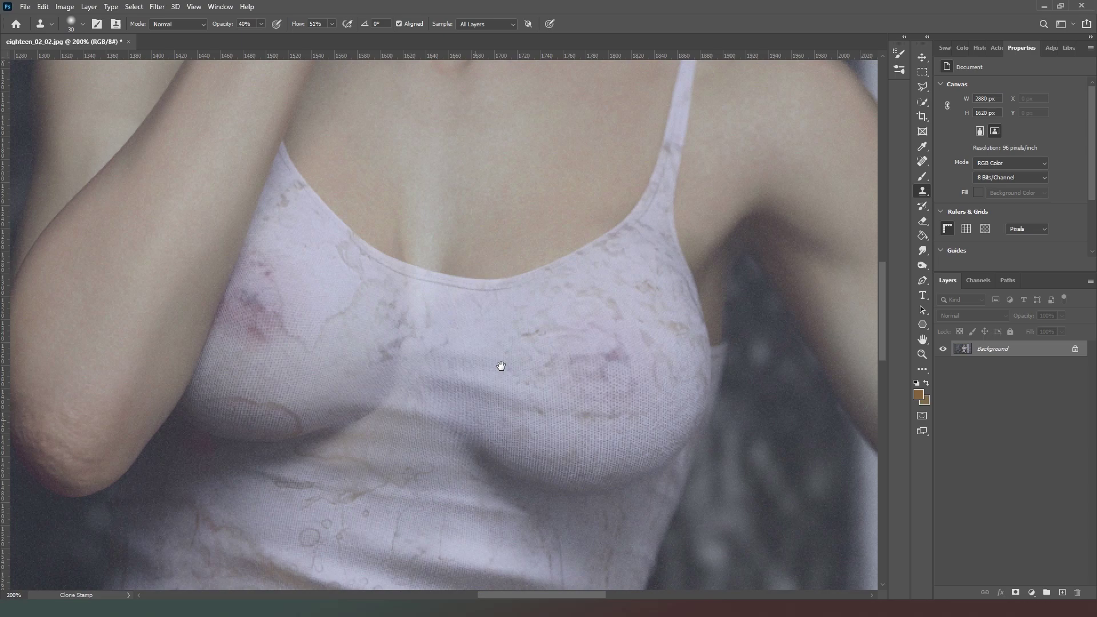
Step: Zoom out and save eighteen_02_02.jpg as a JPEG at Maximum quality 12
{"action": "scroll", "coordinate": [575, 345], "scroll_direction": "down", "scroll_amount": 3, "text": "alt"}
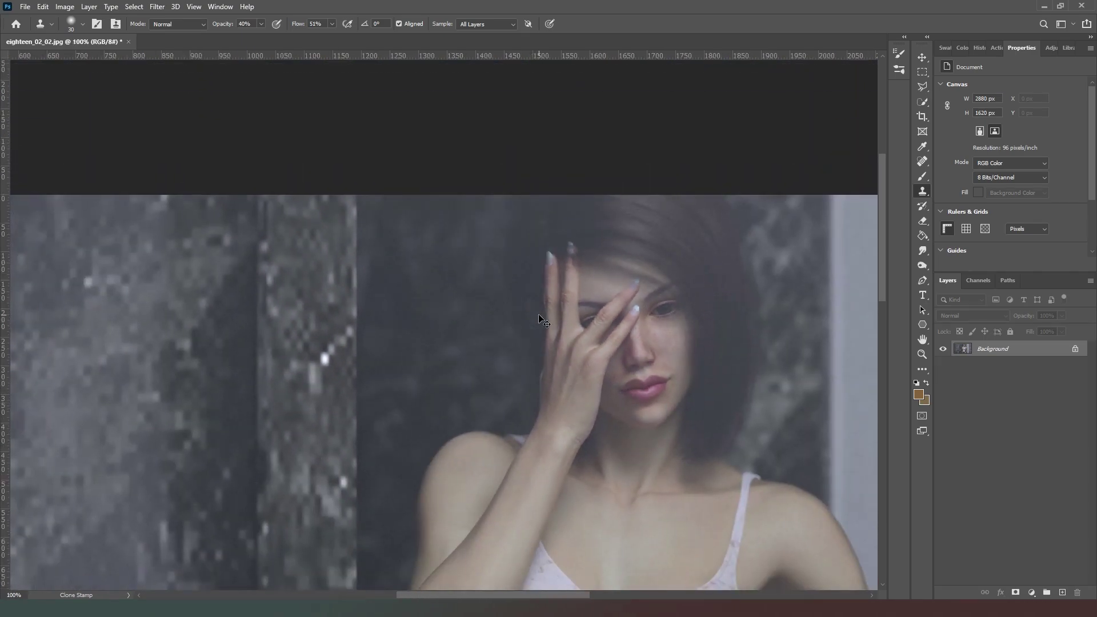
{"action": "scroll", "coordinate": [539, 319], "scroll_direction": "down", "scroll_amount": 2, "text": "alt"}
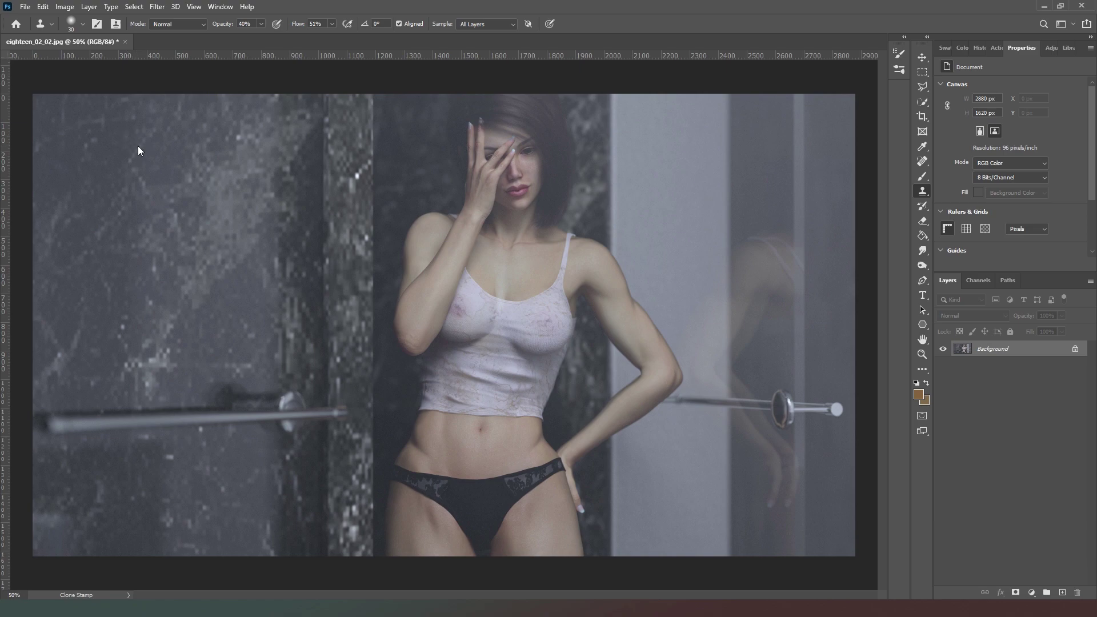
{"action": "key", "text": "ctrl+s"}
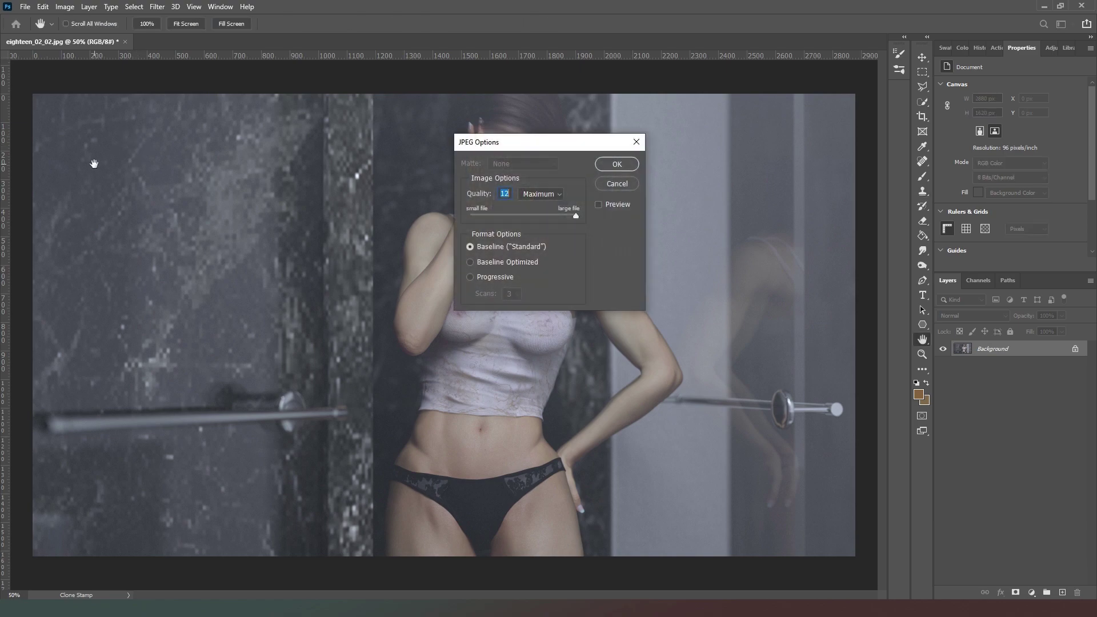
{"action": "left_click", "coordinate": [617, 165]}
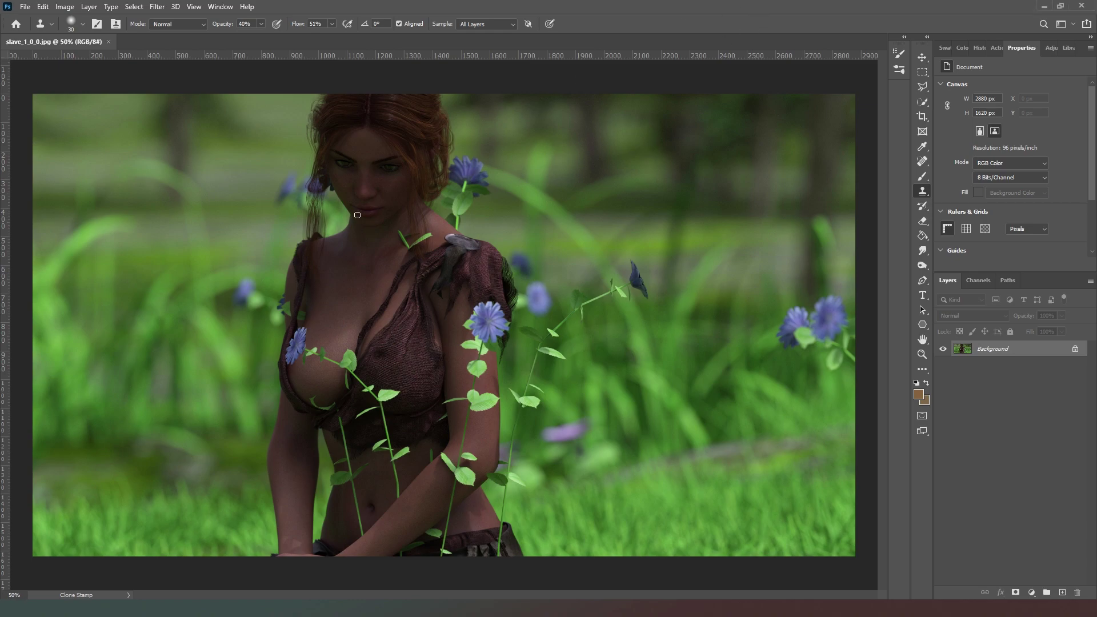
Step: Zoom in, raise Clone Stamp opacity to 100%, and clone skin over the leaf stem on the neck
{"action": "key", "text": "ctrl+plus"}
{"action": "key", "text": "ctrl+plus"}
{"action": "key", "text": "ctrl+plus"}
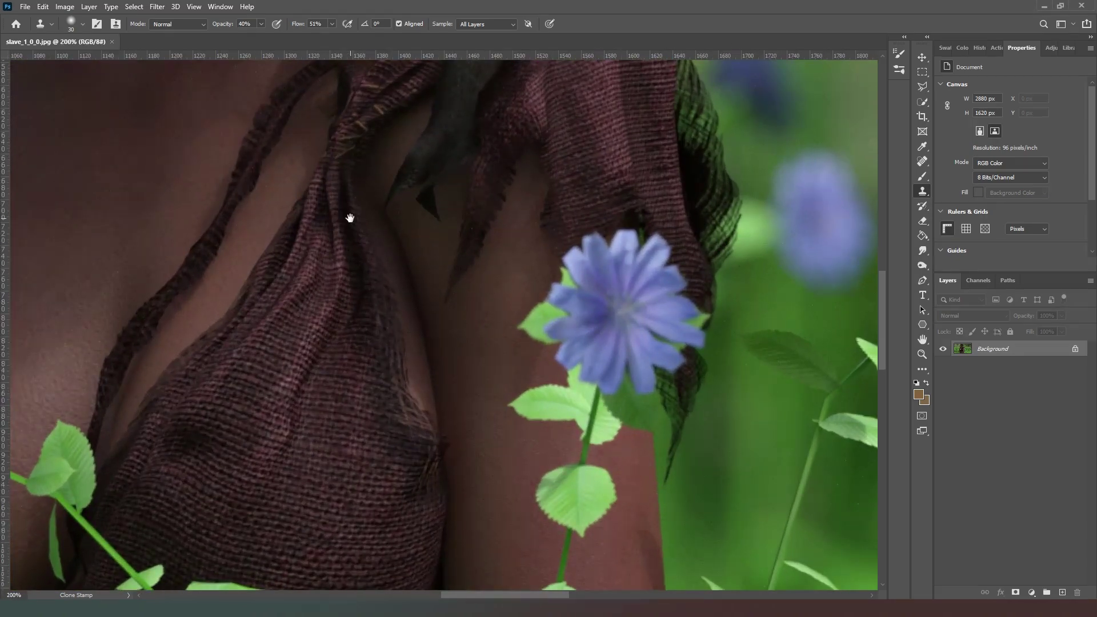
{"action": "left_click_drag", "start_coordinate": [340, 220], "coordinate": [483, 588]}
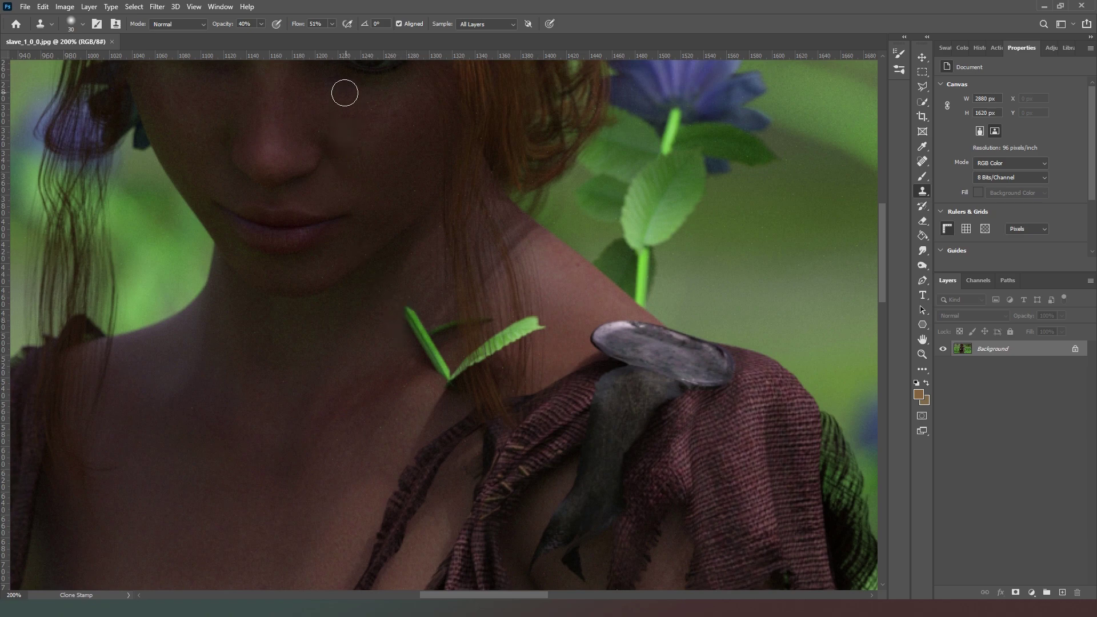
{"action": "left_click_drag", "start_coordinate": [224, 26], "coordinate": [348, 26]}
{"action": "left_click_drag", "start_coordinate": [407, 314], "coordinate": [453, 385]}
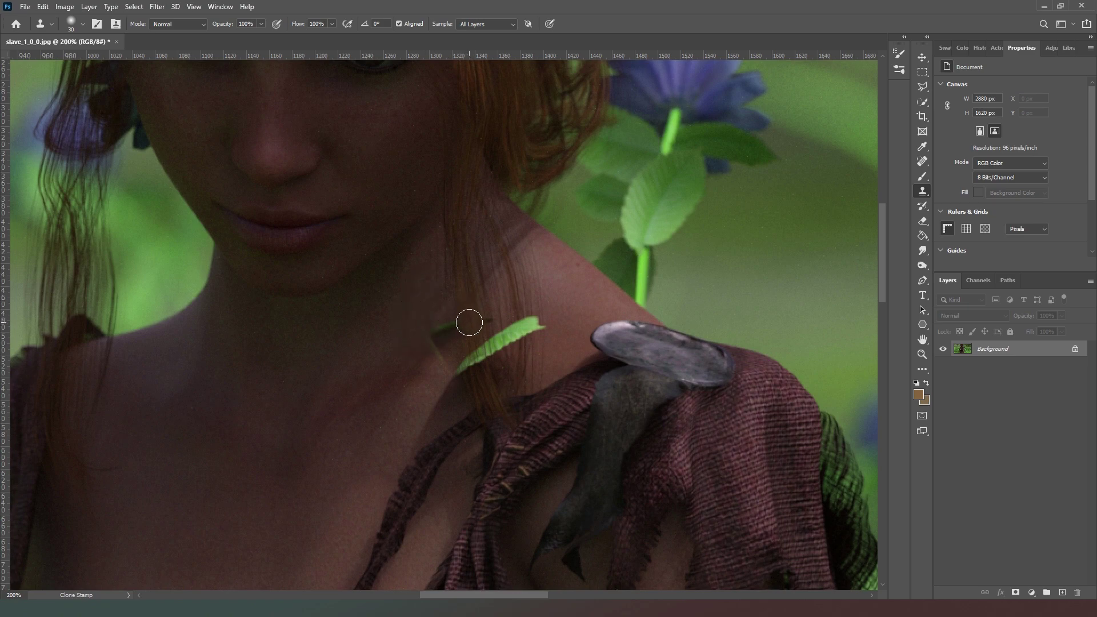
{"action": "mouse_move", "coordinate": [470, 323]}
{"action": "left_mouse_down"}
{"action": "mouse_move", "coordinate": [483, 307]}
{"action": "mouse_move", "coordinate": [487, 321]}
{"action": "left_mouse_up"}
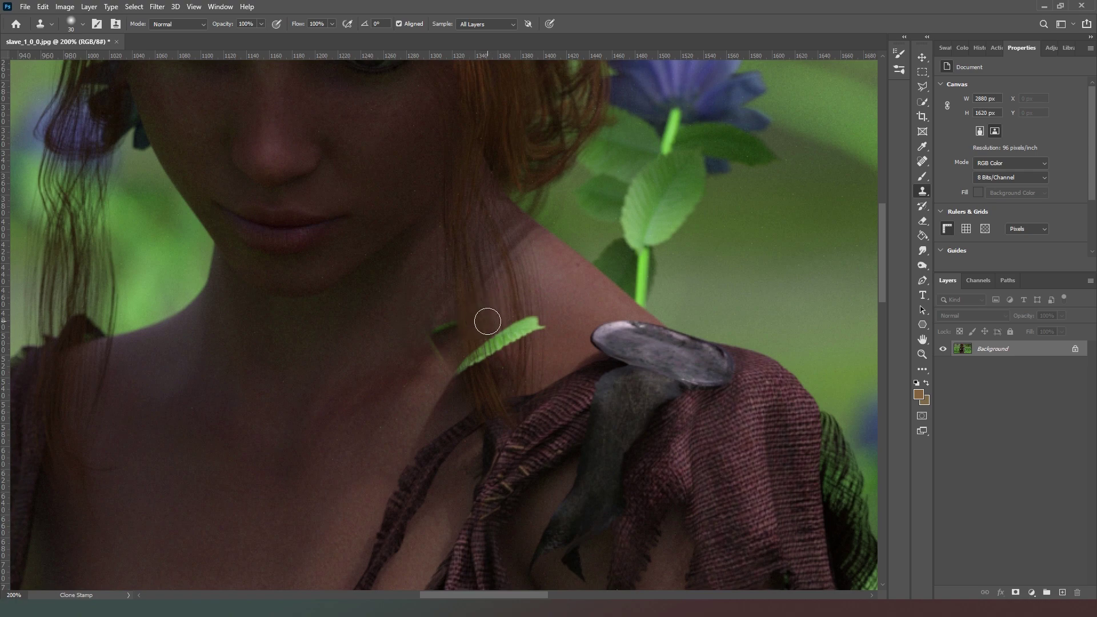
Step: Resample nearby skin and clone over the remaining leaf fragments on the neck
{"action": "left_click", "coordinate": [452, 306], "text": "alt"}
{"action": "left_click_drag", "start_coordinate": [451, 326], "coordinate": [455, 326]}
{"action": "left_click", "coordinate": [436, 306], "text": "alt"}
{"action": "mouse_move", "coordinate": [436, 325]}
{"action": "left_mouse_down"}
{"action": "mouse_move", "coordinate": [426, 376]}
{"action": "mouse_move", "coordinate": [443, 358]}
{"action": "mouse_move", "coordinate": [435, 325]}
{"action": "left_mouse_up"}
{"action": "mouse_move", "coordinate": [883, 256]}
{"action": "left_mouse_down"}
{"action": "mouse_move", "coordinate": [883, 380]}
{"action": "mouse_move", "coordinate": [890, 371]}
{"action": "left_mouse_up"}
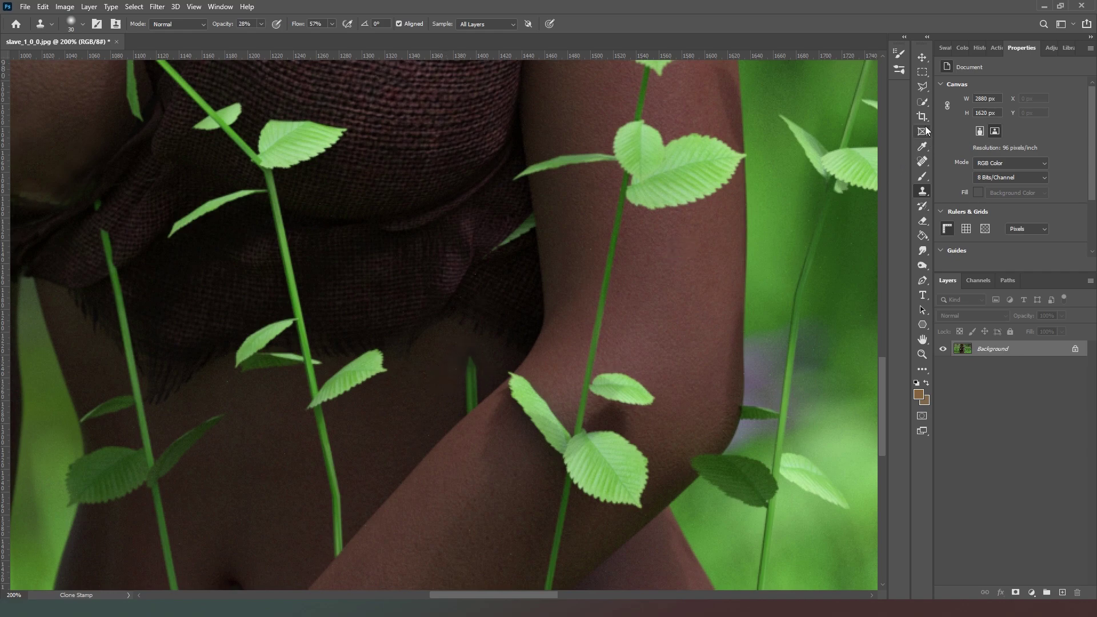
Step: Spot-heal the top of the small green stem and enlarge the brush to 9
{"action": "left_click", "coordinate": [922, 161]}
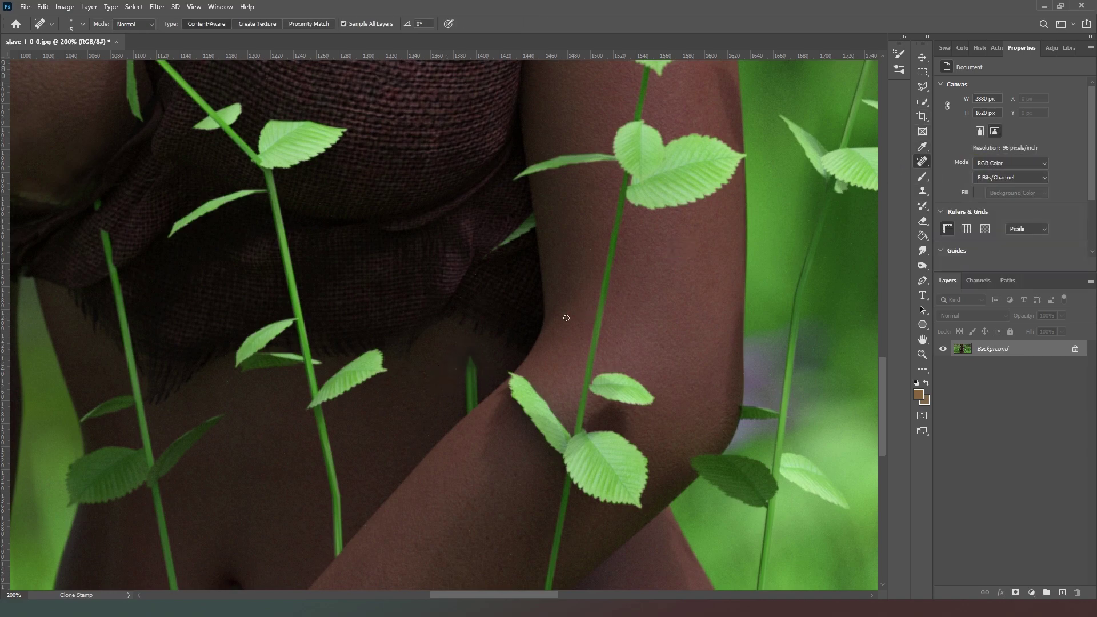
{"action": "left_click_drag", "start_coordinate": [477, 351], "coordinate": [474, 374]}
{"action": "key", "text": "bracketright"}
{"action": "key", "text": "bracketright"}
{"action": "key", "text": "bracketright"}
Step: Use a smaller Healing Brush to heal the upper green stem and its stub
{"action": "right_click", "coordinate": [922, 162]}
{"action": "left_click", "coordinate": [979, 172]}
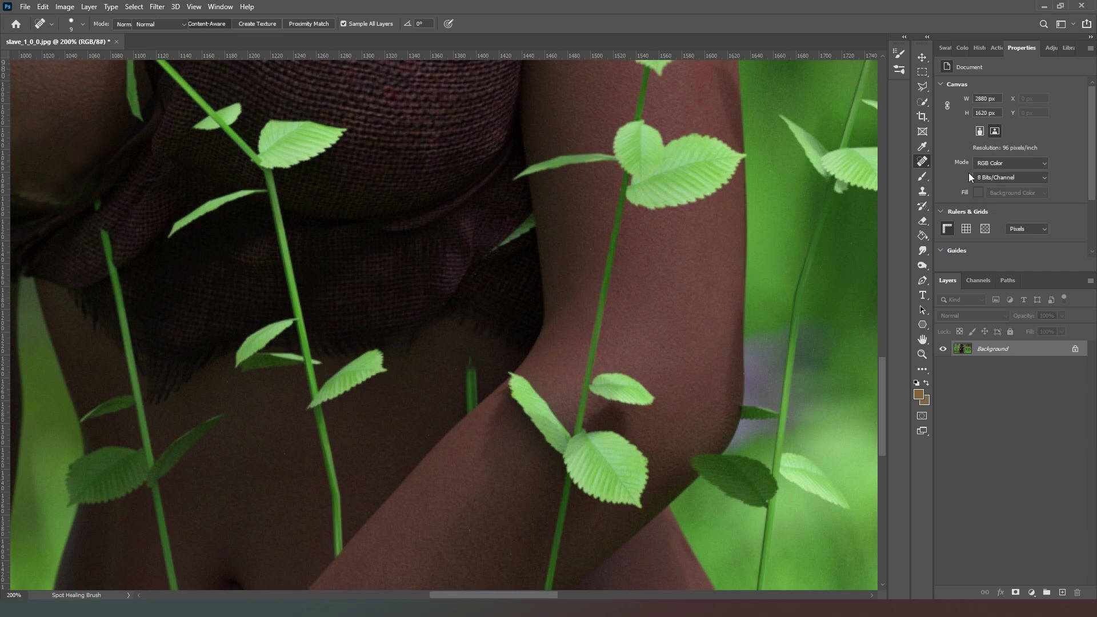
{"action": "key", "text": "bracketleft"}
{"action": "key", "text": "bracketleft"}
{"action": "key", "text": "bracketleft"}
{"action": "key", "text": "bracketleft"}
{"action": "key", "text": "bracketleft"}
{"action": "key", "text": "bracketleft"}
{"action": "key", "text": "bracketleft"}
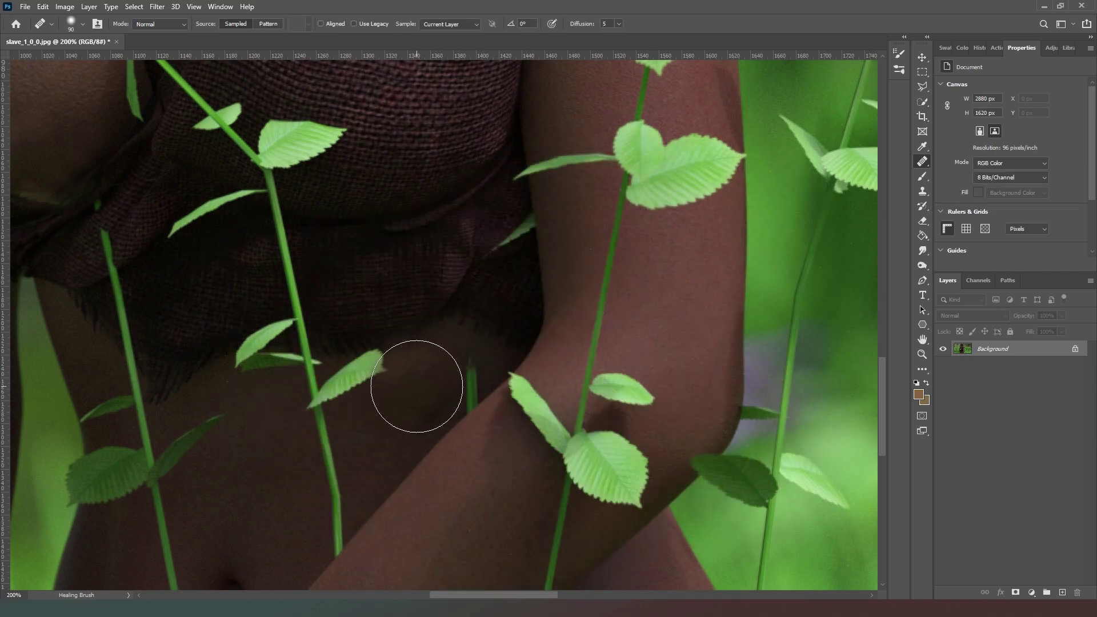
{"action": "key", "text": "bracketleft"}
{"action": "key", "text": "bracketleft"}
{"action": "key", "text": "bracketleft"}
{"action": "key", "text": "bracketleft"}
{"action": "key", "text": "bracketleft"}
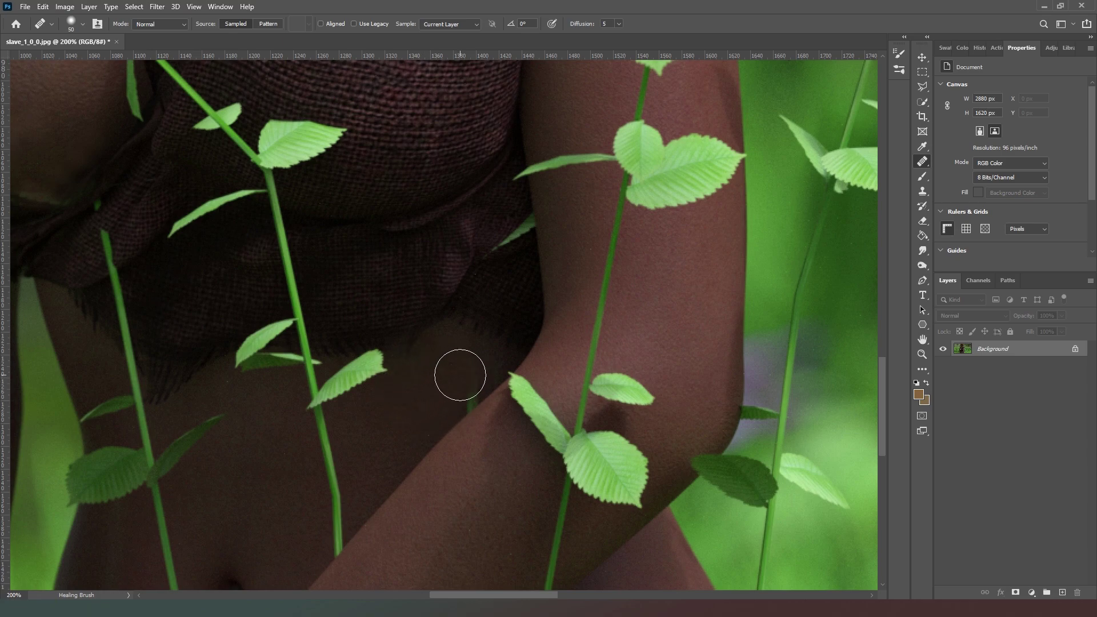
{"action": "mouse_move", "coordinate": [461, 372]}
{"action": "left_mouse_down"}
{"action": "mouse_move", "coordinate": [473, 369]}
{"action": "mouse_move", "coordinate": [462, 385]}
{"action": "left_mouse_up"}
{"action": "key", "text": "bracketleft"}
{"action": "key", "text": "bracketleft"}
{"action": "key", "text": "bracketleft"}
{"action": "key", "text": "bracketleft"}
{"action": "key", "text": "bracketleft"}
{"action": "key", "text": "bracketleft"}
{"action": "left_click_drag", "start_coordinate": [470, 393], "coordinate": [468, 400]}
Step: Enlarge the brush and blend the leftover stem stub and greenish patches into the skin
{"action": "key", "text": "bracketright"}
{"action": "key", "text": "bracketright"}
{"action": "left_click", "coordinate": [470, 405]}
{"action": "left_click", "coordinate": [475, 385]}
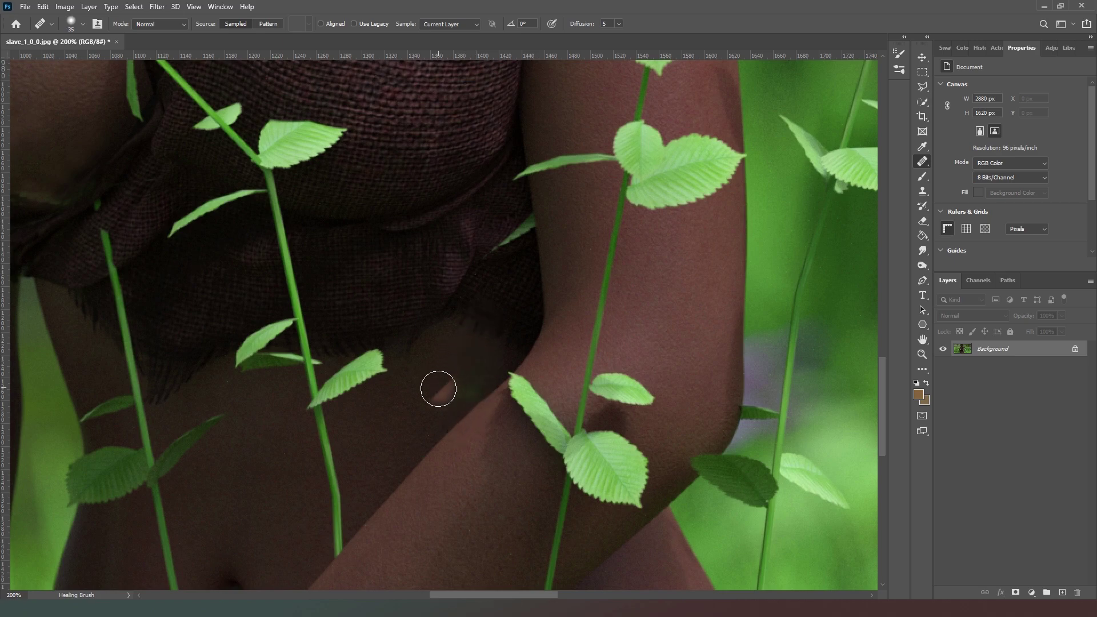
{"action": "left_click", "coordinate": [417, 409]}
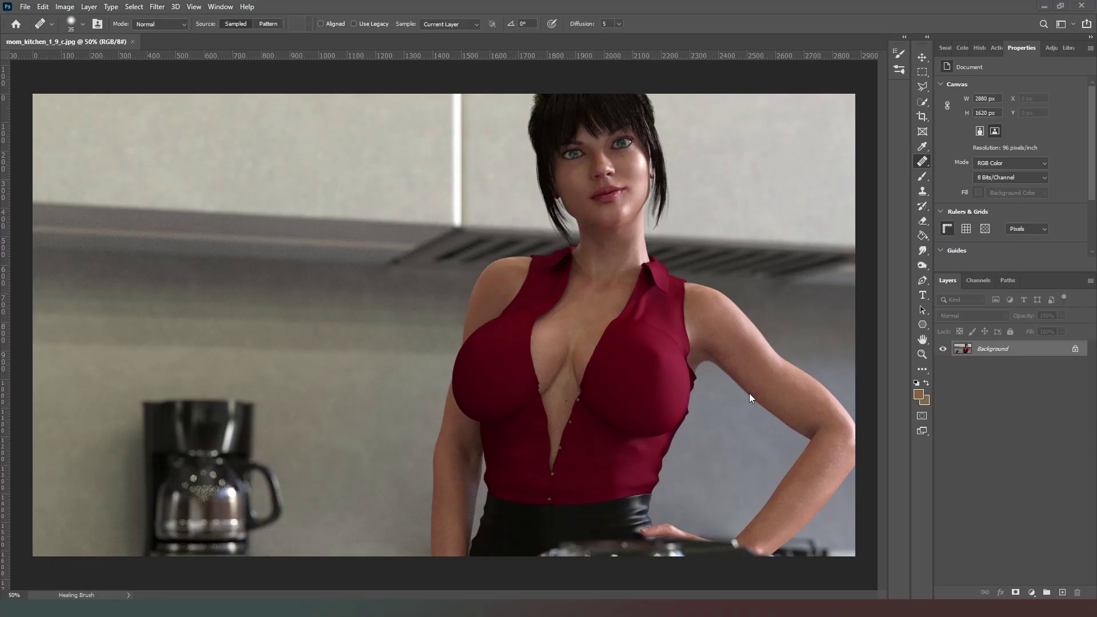
Step: At 200% zoom, clone shirt fabric from sampled spots along the red shirt's crease
{"action": "left_click", "coordinate": [923, 192]}
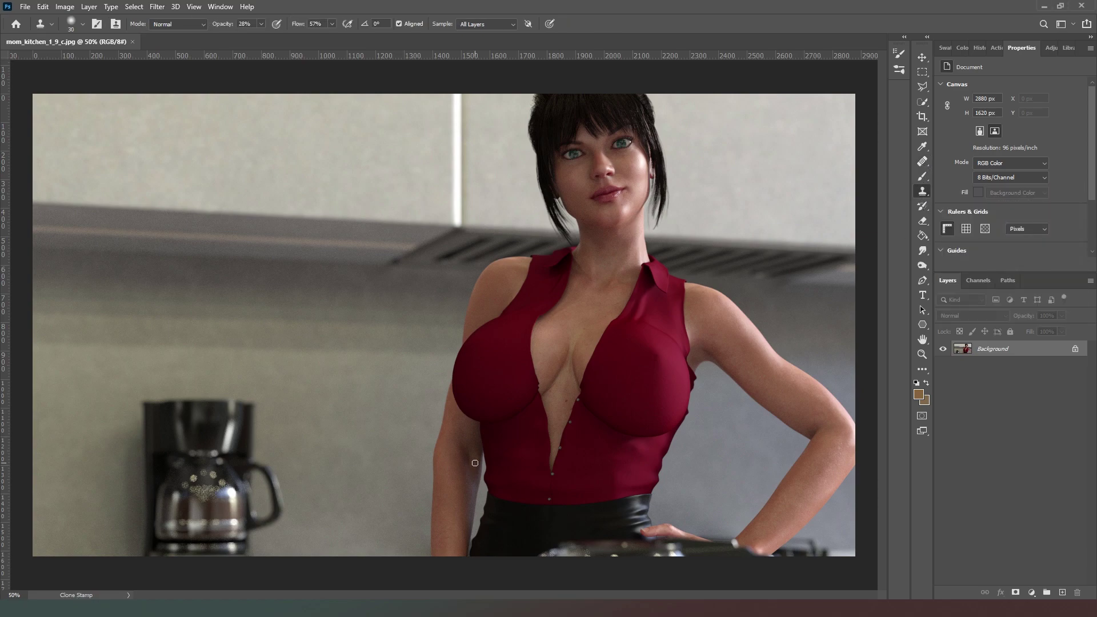
{"action": "key", "text": "ctrl+plus"}
{"action": "key", "text": "ctrl+plus"}
{"action": "key", "text": "ctrl+plus"}
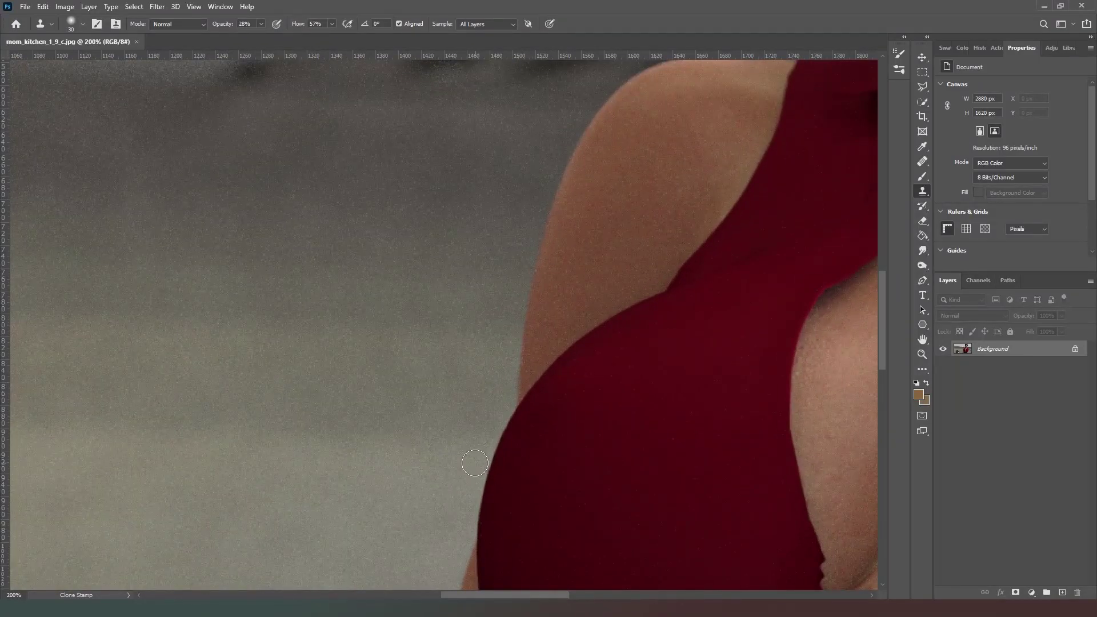
{"action": "left_click_drag", "start_coordinate": [686, 416], "coordinate": [477, 78]}
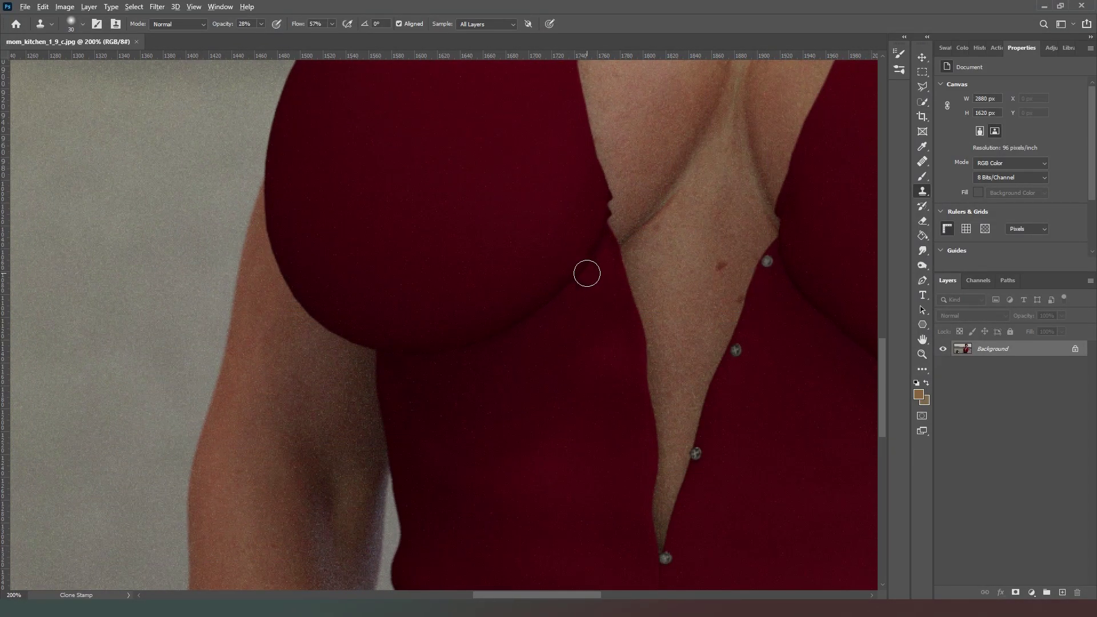
{"action": "left_click", "coordinate": [592, 280], "text": "alt"}
{"action": "mouse_move", "coordinate": [599, 244]}
{"action": "left_mouse_down"}
{"action": "mouse_move", "coordinate": [560, 279]}
{"action": "mouse_move", "coordinate": [597, 231]}
{"action": "mouse_move", "coordinate": [578, 271]}
{"action": "mouse_move", "coordinate": [543, 303]}
{"action": "mouse_move", "coordinate": [565, 272]}
{"action": "left_mouse_up"}
{"action": "mouse_move", "coordinate": [607, 256]}
{"action": "left_mouse_down"}
{"action": "mouse_move", "coordinate": [590, 249]}
{"action": "mouse_move", "coordinate": [541, 306]}
{"action": "mouse_move", "coordinate": [577, 269]}
{"action": "mouse_move", "coordinate": [574, 295]}
{"action": "mouse_move", "coordinate": [593, 255]}
{"action": "mouse_move", "coordinate": [551, 304]}
{"action": "left_mouse_up"}
{"action": "left_click", "coordinate": [544, 336], "text": "alt"}
{"action": "mouse_move", "coordinate": [471, 323]}
{"action": "left_mouse_down"}
{"action": "mouse_move", "coordinate": [579, 232]}
{"action": "mouse_move", "coordinate": [515, 295]}
{"action": "mouse_move", "coordinate": [608, 261]}
{"action": "mouse_move", "coordinate": [472, 296]}
{"action": "left_mouse_up"}
Step: Spot-heal the shirt and skin edge, then clone over the edge further down
{"action": "right_click", "coordinate": [924, 166]}
{"action": "left_click", "coordinate": [966, 162]}
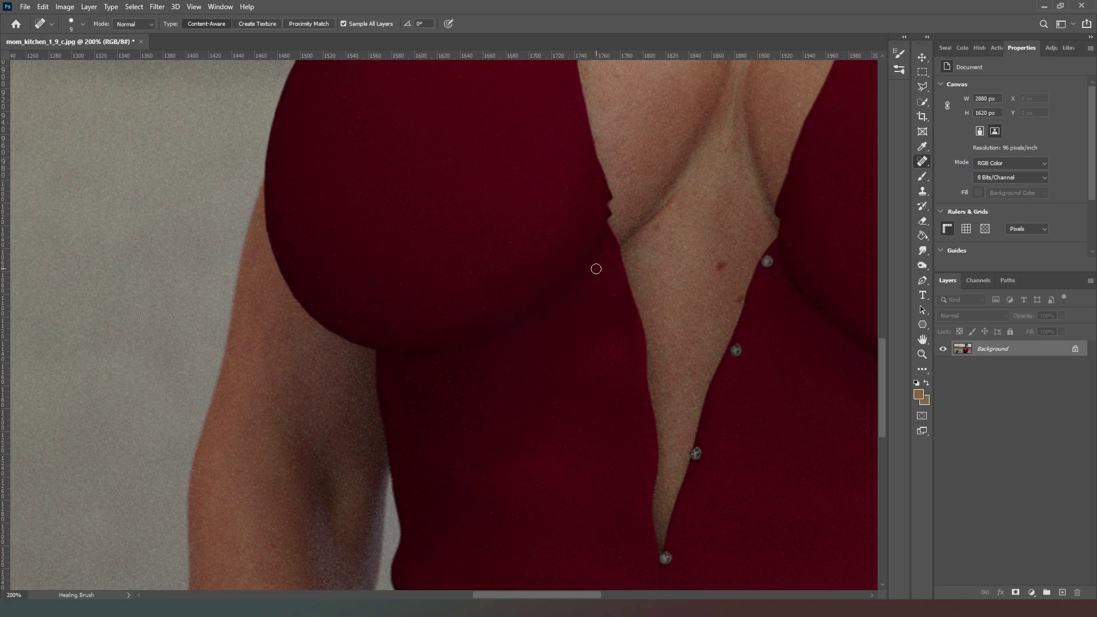
{"action": "mouse_move", "coordinate": [597, 240]}
{"action": "left_mouse_down"}
{"action": "mouse_move", "coordinate": [576, 280]}
{"action": "mouse_move", "coordinate": [586, 265]}
{"action": "mouse_move", "coordinate": [525, 308]}
{"action": "left_mouse_up"}
{"action": "left_click", "coordinate": [923, 191]}
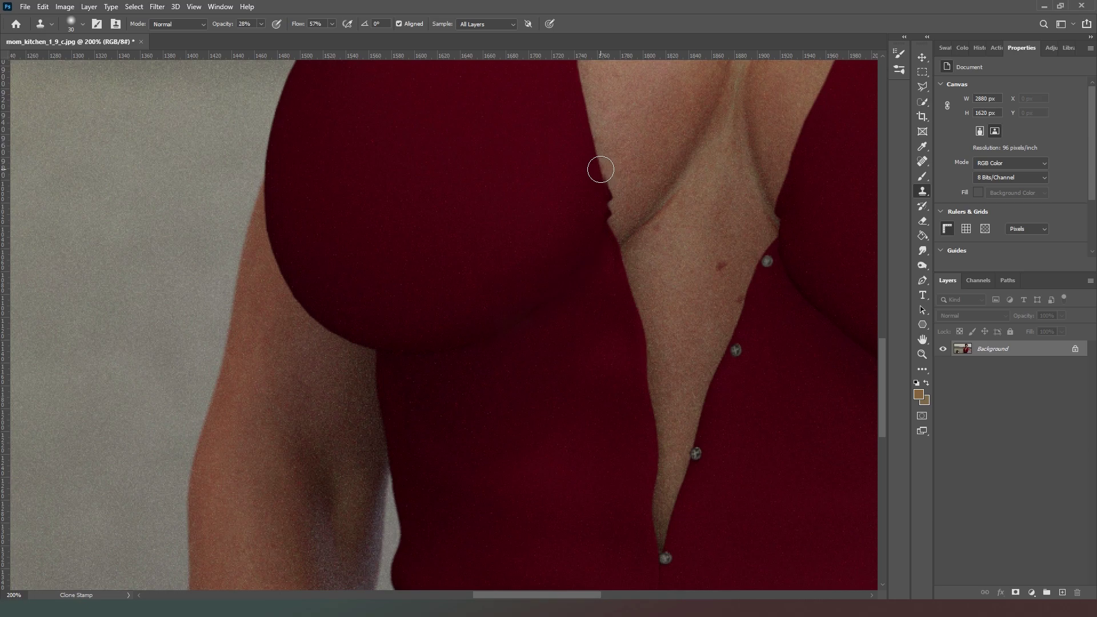
{"action": "left_click_drag", "start_coordinate": [606, 181], "coordinate": [605, 225]}
Step: Spot-heal along the red shirt's underbust, cleavage and button-line edges
{"action": "left_click", "coordinate": [922, 162]}
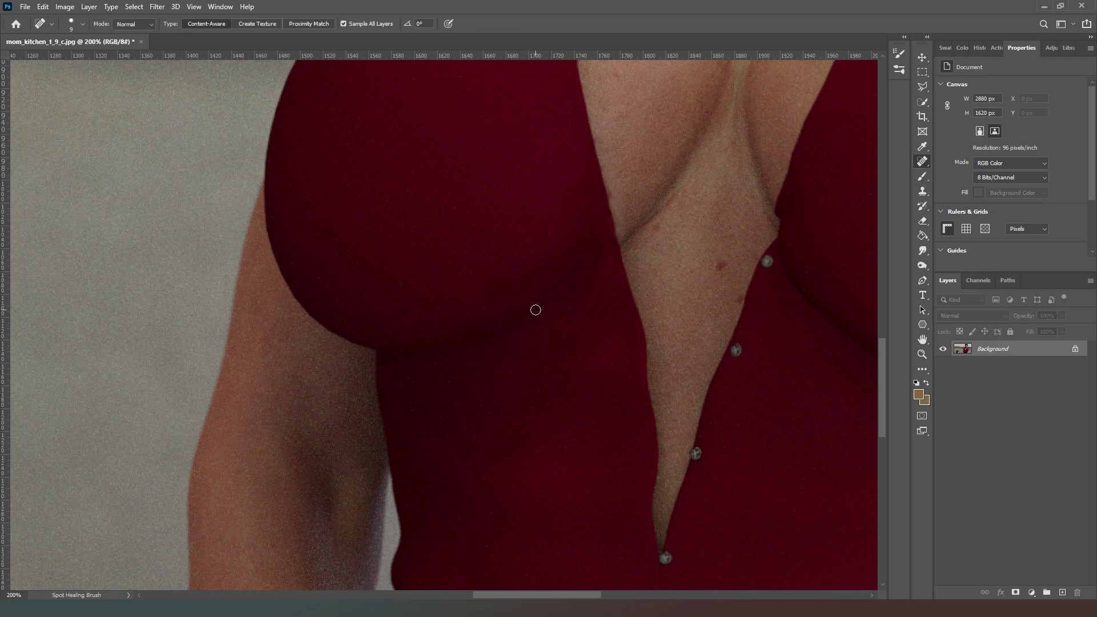
{"action": "left_click_drag", "start_coordinate": [536, 309], "coordinate": [434, 349]}
{"action": "left_click_drag", "start_coordinate": [574, 274], "coordinate": [523, 317]}
{"action": "left_click_drag", "start_coordinate": [588, 236], "coordinate": [571, 283]}
{"action": "left_click_drag", "start_coordinate": [796, 318], "coordinate": [412, 264]}
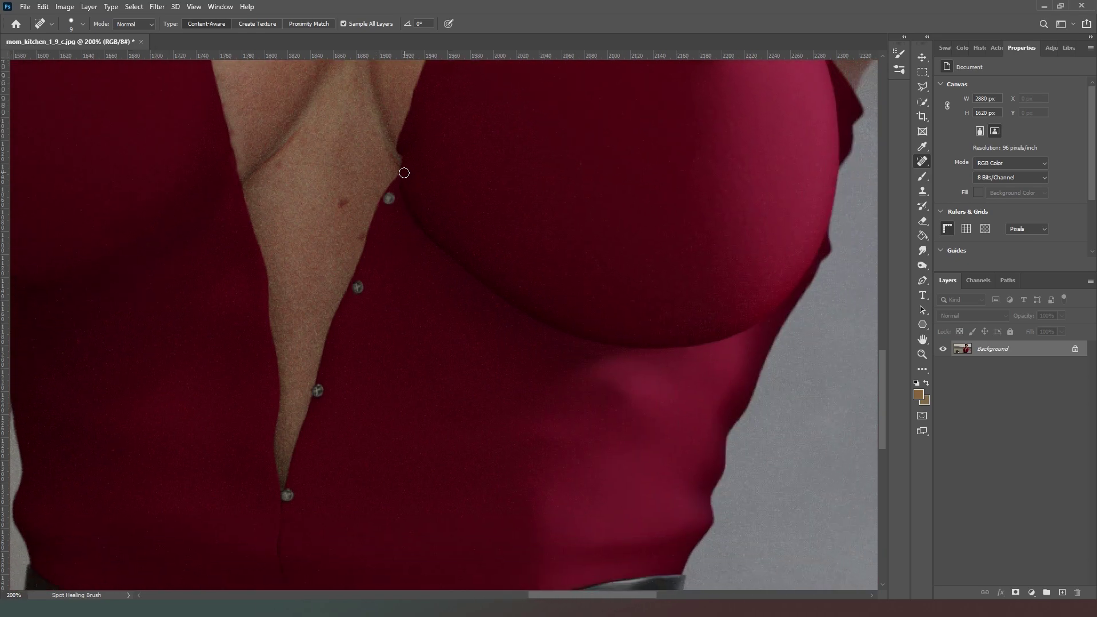
{"action": "left_click_drag", "start_coordinate": [403, 181], "coordinate": [435, 240]}
{"action": "mouse_move", "coordinate": [411, 202]}
{"action": "left_mouse_down"}
{"action": "mouse_move", "coordinate": [465, 277]}
{"action": "mouse_move", "coordinate": [463, 260]}
{"action": "mouse_move", "coordinate": [489, 285]}
{"action": "left_mouse_up"}
{"action": "left_click_drag", "start_coordinate": [423, 207], "coordinate": [457, 250]}
{"action": "left_click_drag", "start_coordinate": [490, 290], "coordinate": [424, 218]}
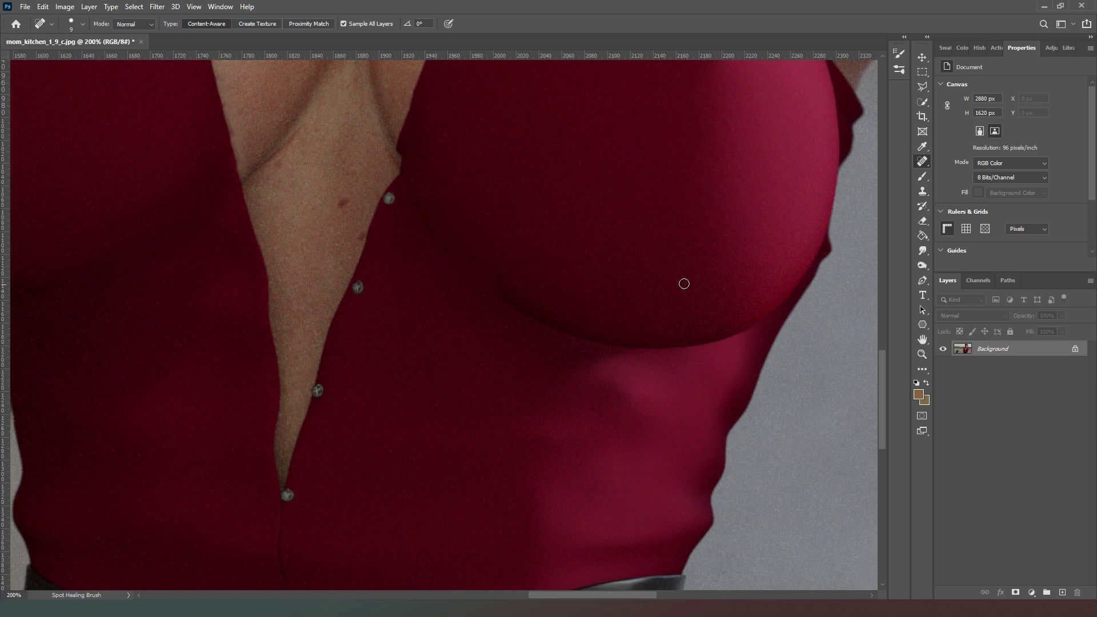
Step: Clone fabric from sampled spots to even the dark shirt area and the neckline edge
{"action": "left_click", "coordinate": [923, 192]}
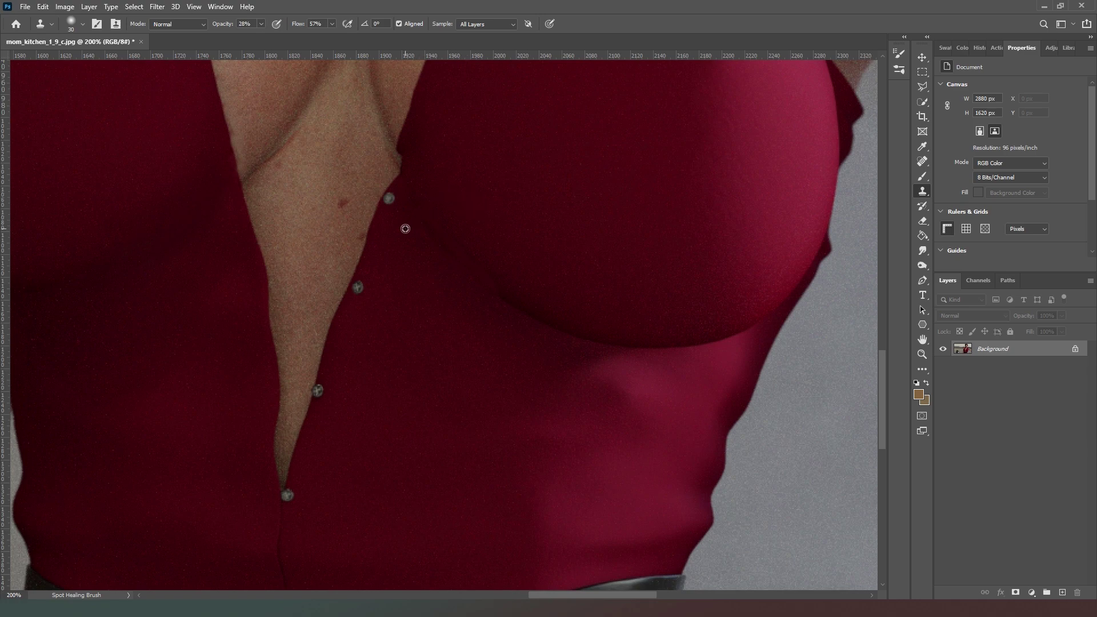
{"action": "mouse_move", "coordinate": [409, 191]}
{"action": "left_mouse_down"}
{"action": "mouse_move", "coordinate": [409, 179]}
{"action": "mouse_move", "coordinate": [460, 269]}
{"action": "left_mouse_up"}
{"action": "left_click", "coordinate": [477, 306], "text": "alt"}
{"action": "mouse_move", "coordinate": [443, 227]}
{"action": "left_mouse_down"}
{"action": "mouse_move", "coordinate": [427, 216]}
{"action": "mouse_move", "coordinate": [458, 259]}
{"action": "mouse_move", "coordinate": [416, 223]}
{"action": "mouse_move", "coordinate": [466, 252]}
{"action": "mouse_move", "coordinate": [502, 301]}
{"action": "mouse_move", "coordinate": [453, 248]}
{"action": "mouse_move", "coordinate": [490, 289]}
{"action": "mouse_move", "coordinate": [521, 294]}
{"action": "mouse_move", "coordinate": [433, 213]}
{"action": "left_mouse_up"}
{"action": "left_click", "coordinate": [446, 278], "text": "alt"}
{"action": "mouse_move", "coordinate": [443, 252]}
{"action": "left_mouse_down"}
{"action": "mouse_move", "coordinate": [429, 199]}
{"action": "mouse_move", "coordinate": [448, 181]}
{"action": "left_mouse_up"}
{"action": "mouse_move", "coordinate": [423, 157]}
{"action": "left_mouse_down"}
{"action": "mouse_move", "coordinate": [404, 131]}
{"action": "mouse_move", "coordinate": [391, 187]}
{"action": "mouse_move", "coordinate": [412, 128]}
{"action": "left_mouse_up"}
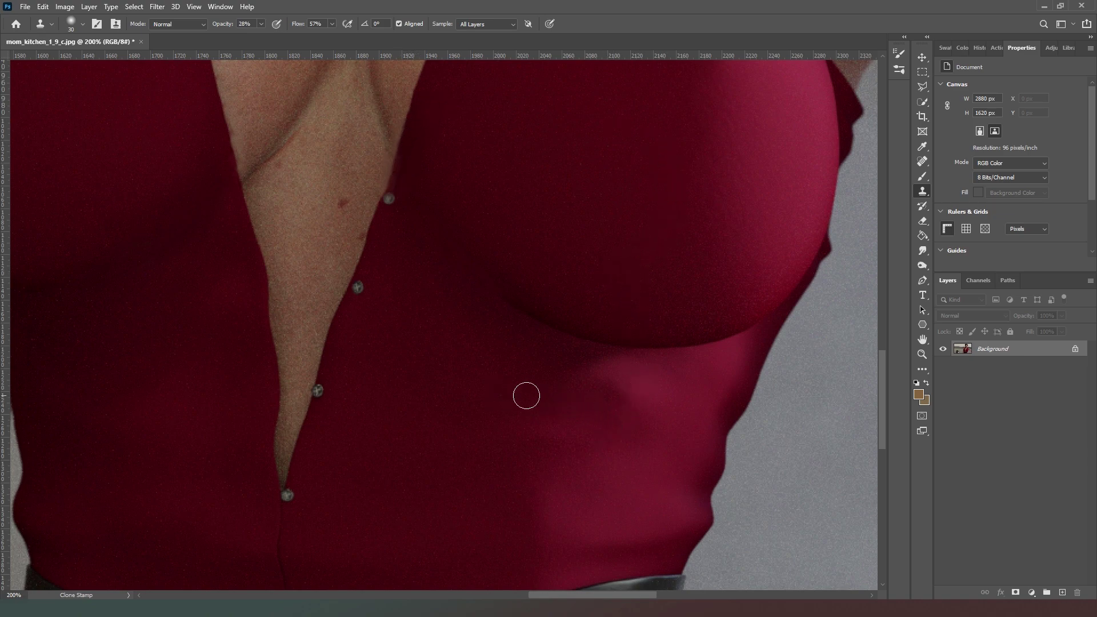
{"action": "key", "text": "bracketright"}
{"action": "key", "text": "bracketright"}
{"action": "key", "text": "bracketright"}
{"action": "key", "text": "bracketright"}
{"action": "mouse_move", "coordinate": [474, 267]}
{"action": "left_mouse_down"}
{"action": "mouse_move", "coordinate": [492, 282]}
{"action": "mouse_move", "coordinate": [485, 297]}
{"action": "left_mouse_up"}
Step: Zoom out with Ctrl+0 to fit the whole image in the window
{"action": "key", "text": "ctrl+0"}
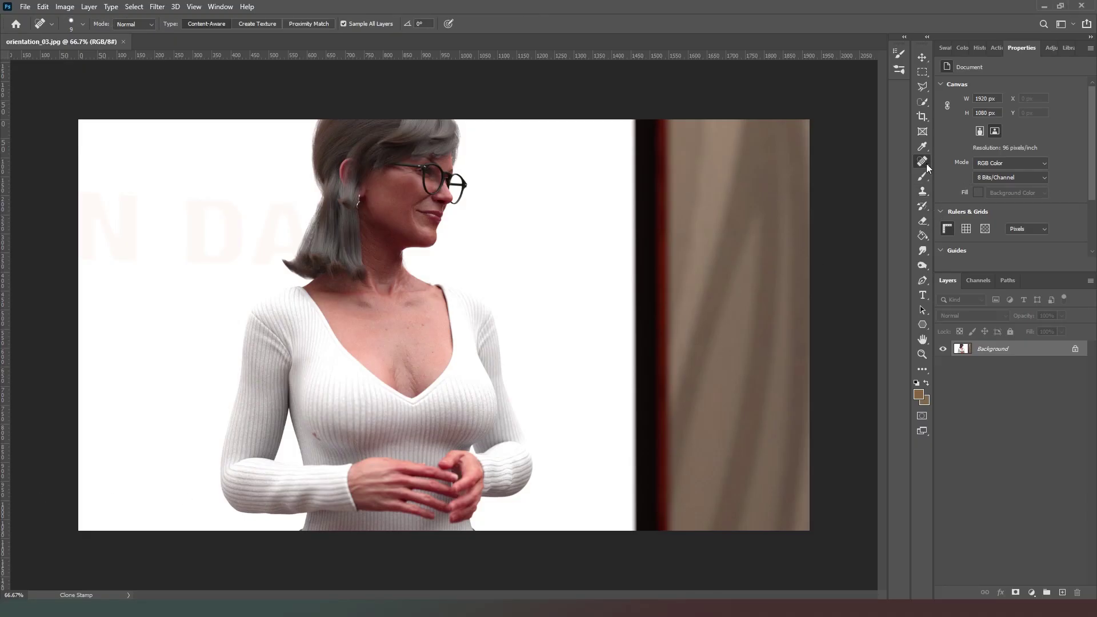
Step: Spot-heal the chest blemish, then zoom in and heal the reddish stain and dark spot on the sweater
{"action": "left_click", "coordinate": [330, 390]}
{"action": "scroll", "coordinate": [317, 323], "scroll_direction": "up", "scroll_amount": 4, "text": "alt"}
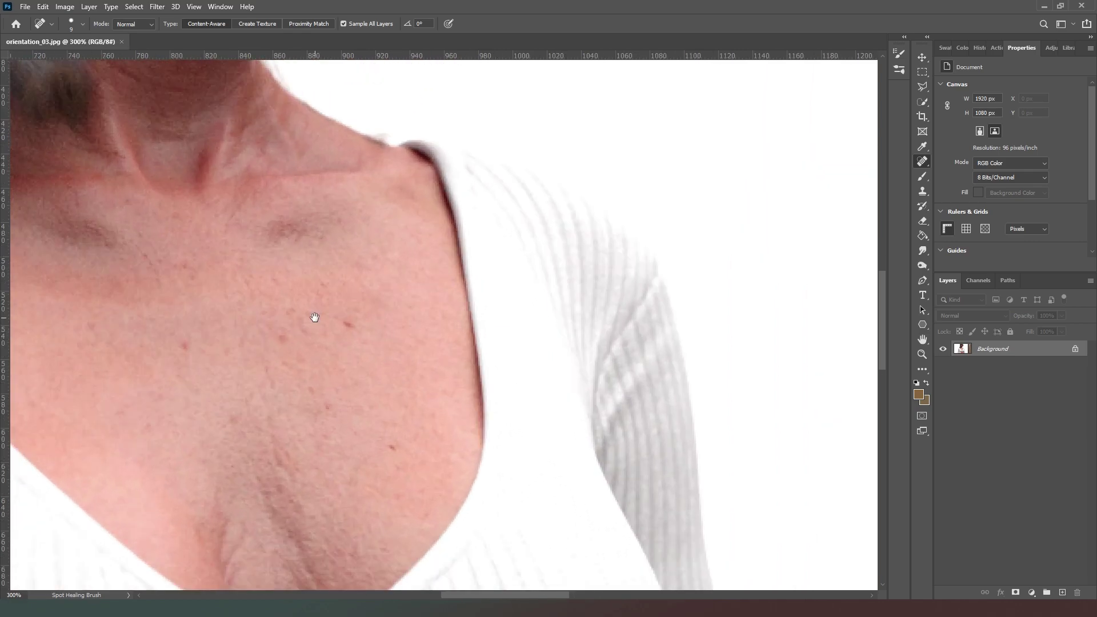
{"action": "left_click_drag", "start_coordinate": [358, 340], "coordinate": [664, 126]}
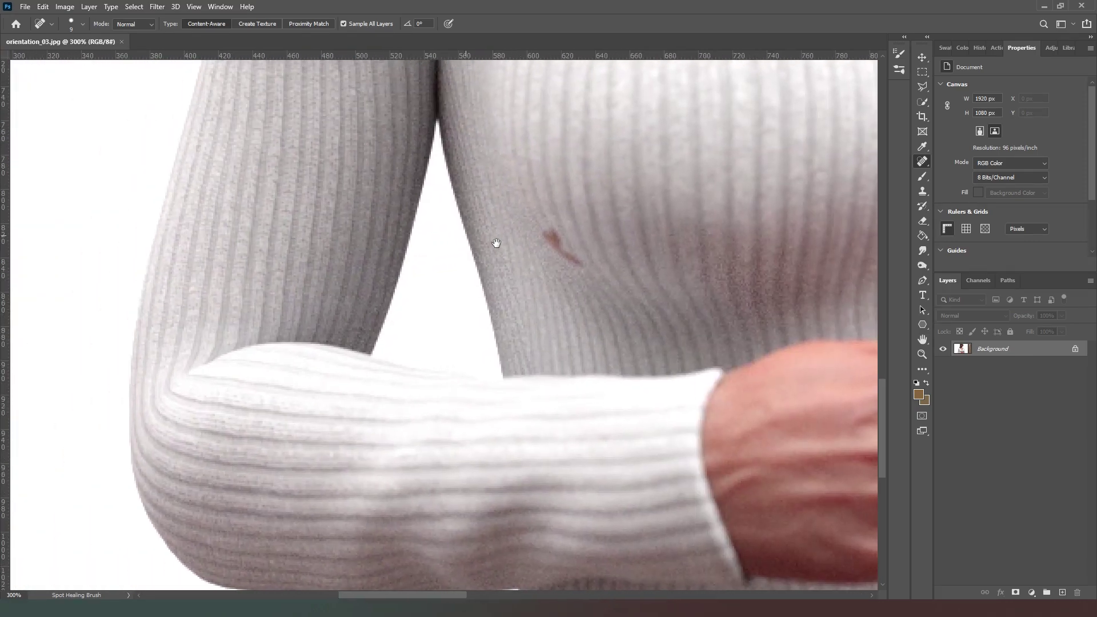
{"action": "left_click_drag", "start_coordinate": [562, 255], "coordinate": [575, 264]}
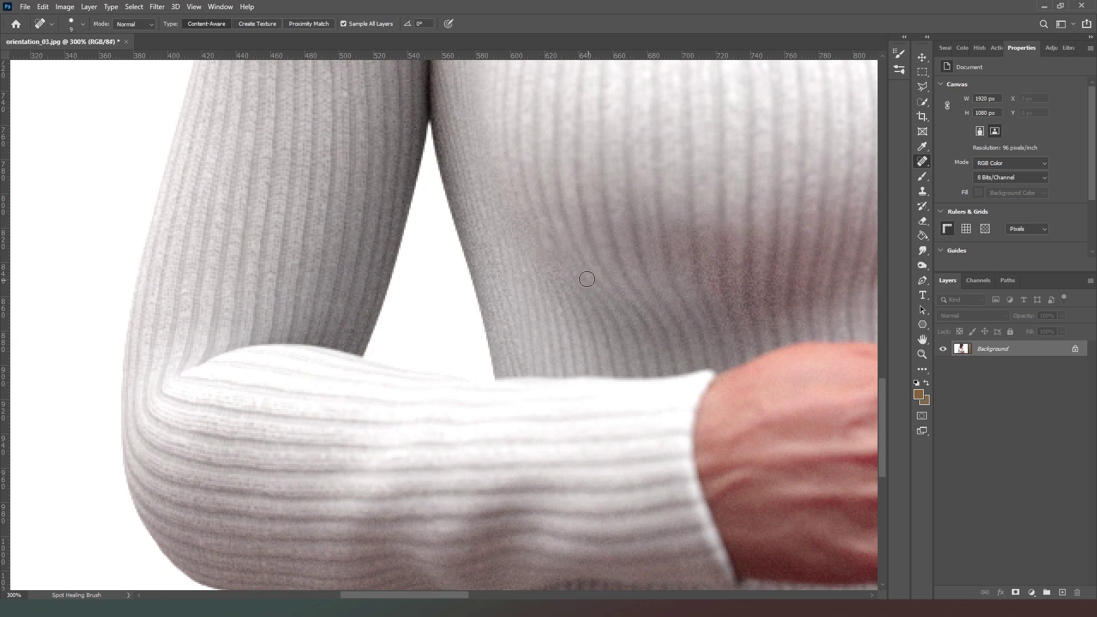
{"action": "left_click", "coordinate": [539, 214]}
Step: Zoom out to 200% and pan up to the face and neck
{"action": "left_click_drag", "start_coordinate": [790, 223], "coordinate": [595, 213]}
{"action": "key", "text": "ctrl+minus"}
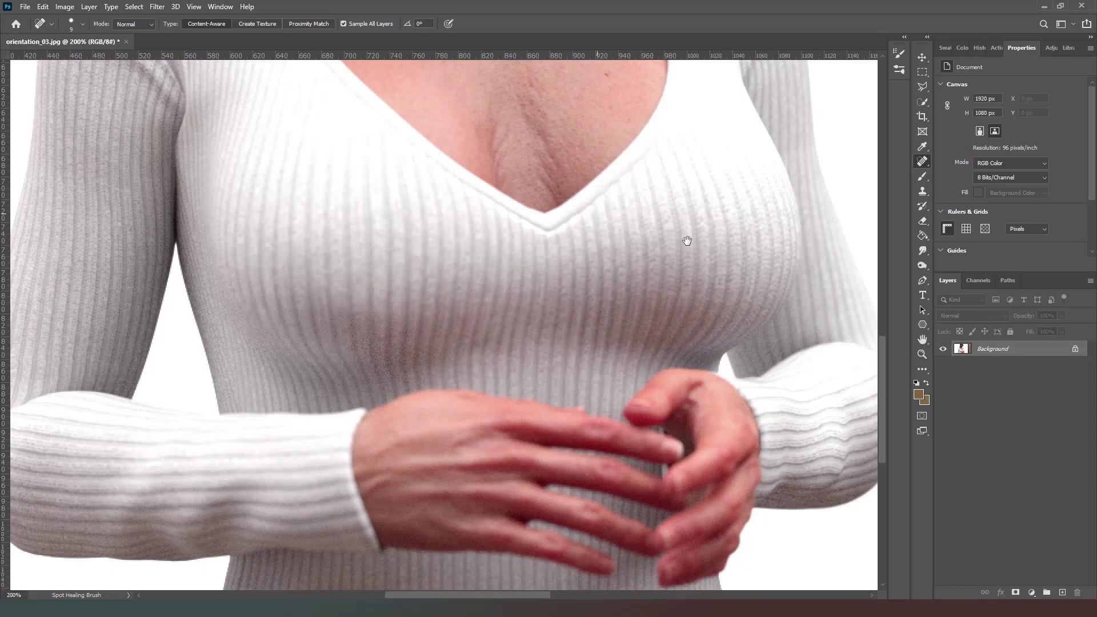
{"action": "left_click_drag", "start_coordinate": [595, 164], "coordinate": [584, 411]}
{"action": "scroll", "coordinate": [584, 411], "scroll_direction": "up", "scroll_amount": 3}
{"action": "left_click_drag", "start_coordinate": [568, 362], "coordinate": [603, 235]}
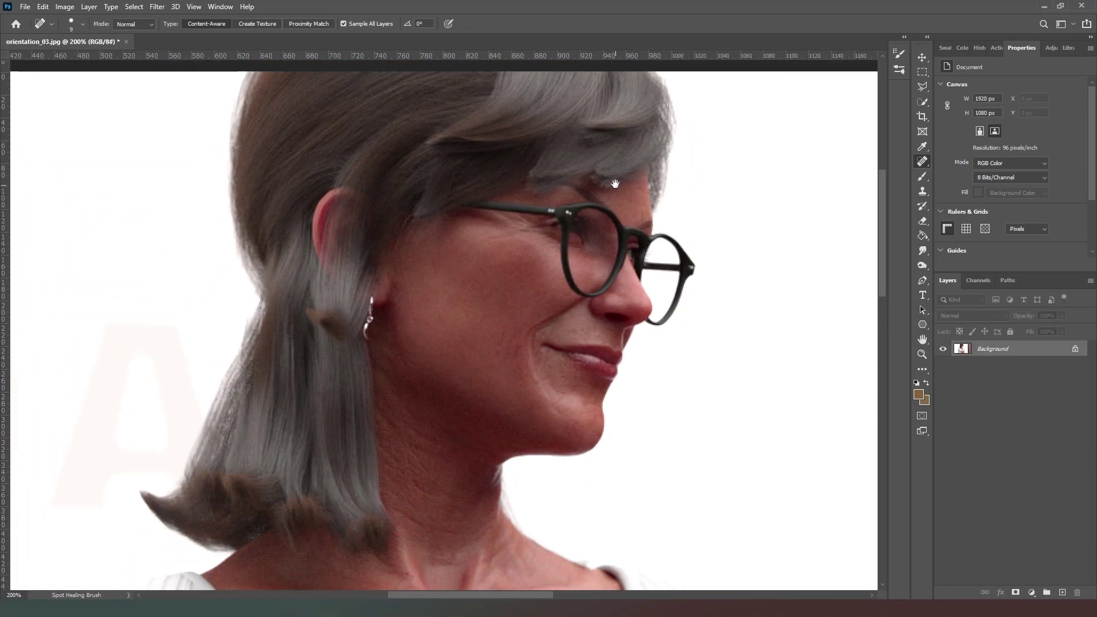